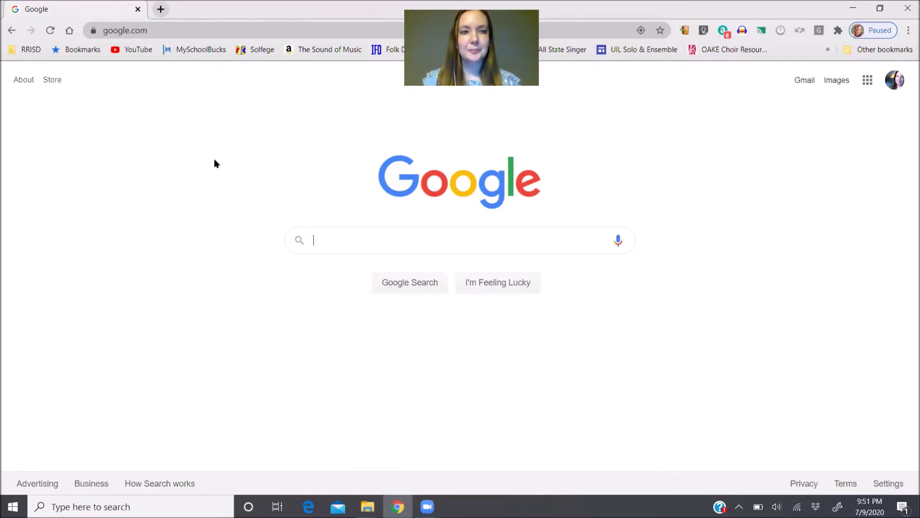
- Go to the cursor.cc website
click(159, 29)
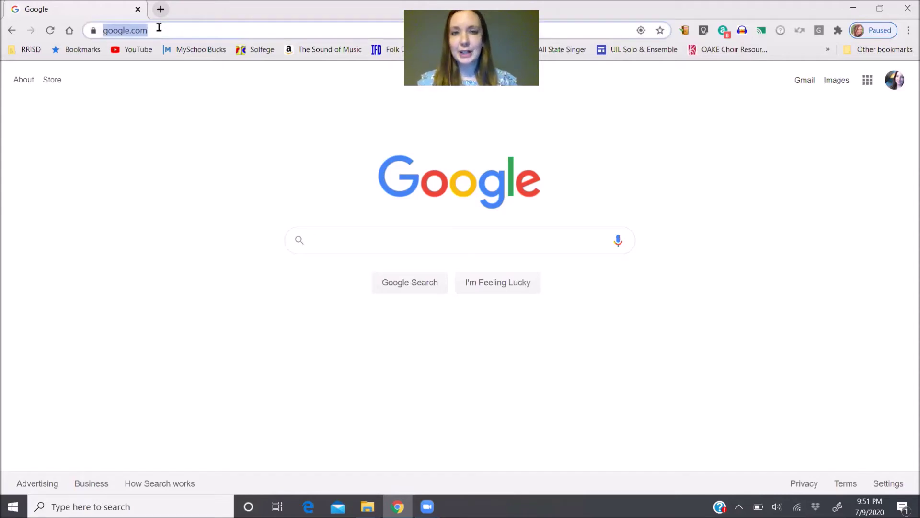
text(cursor.cc)
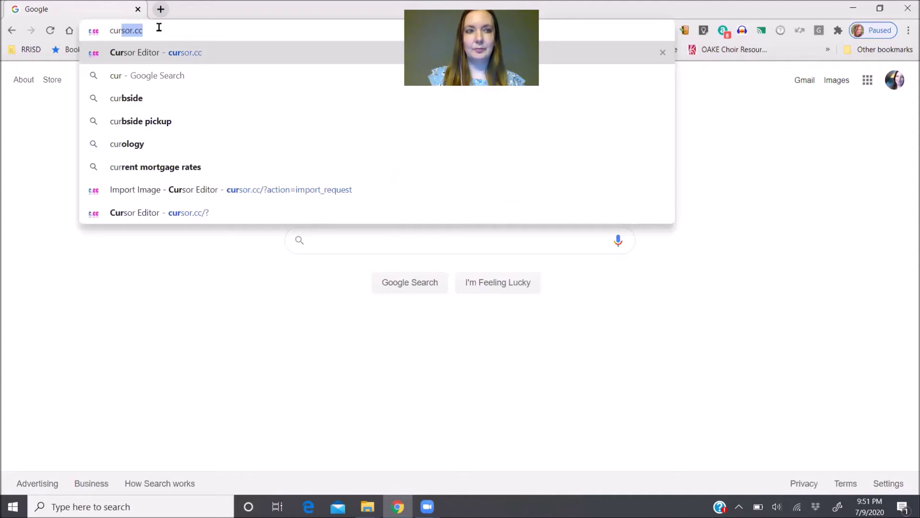
key(Return)
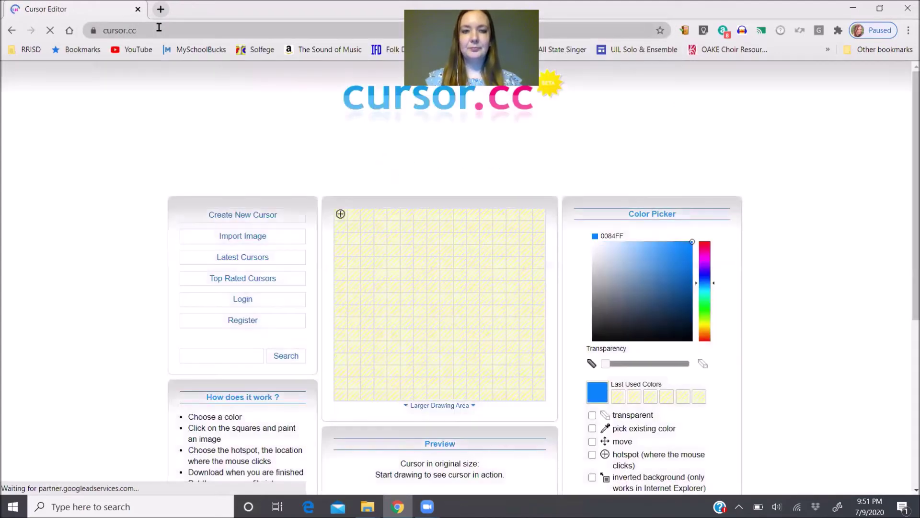
- Import the Crown image from the Downloads folder into the cursor editor
click(256, 238)
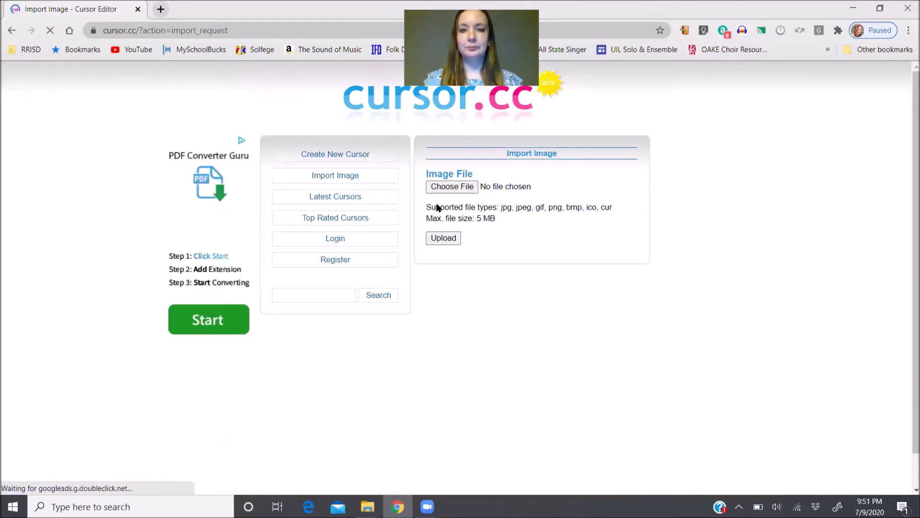
click(458, 188)
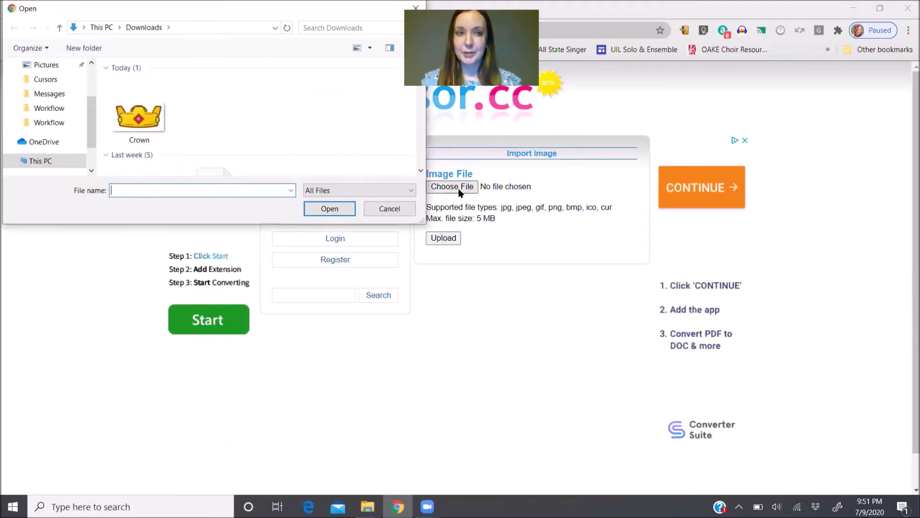
click(138, 117)
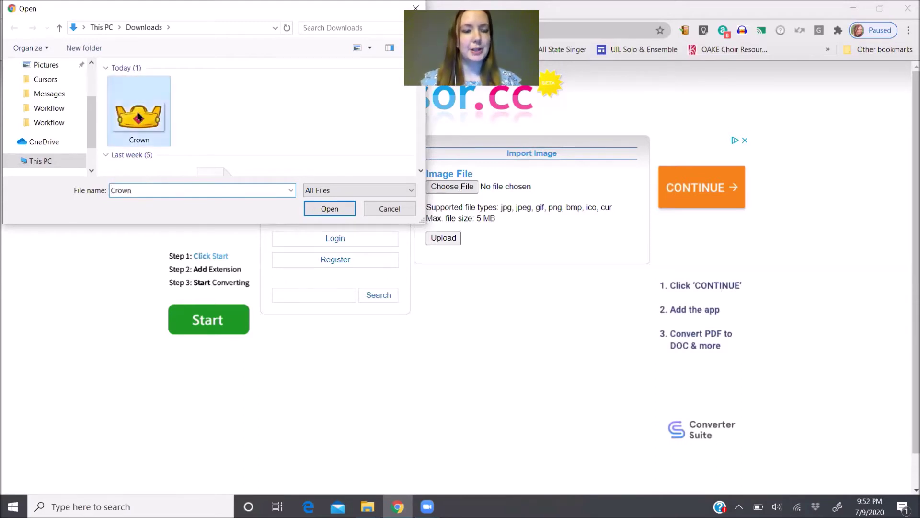
click(329, 209)
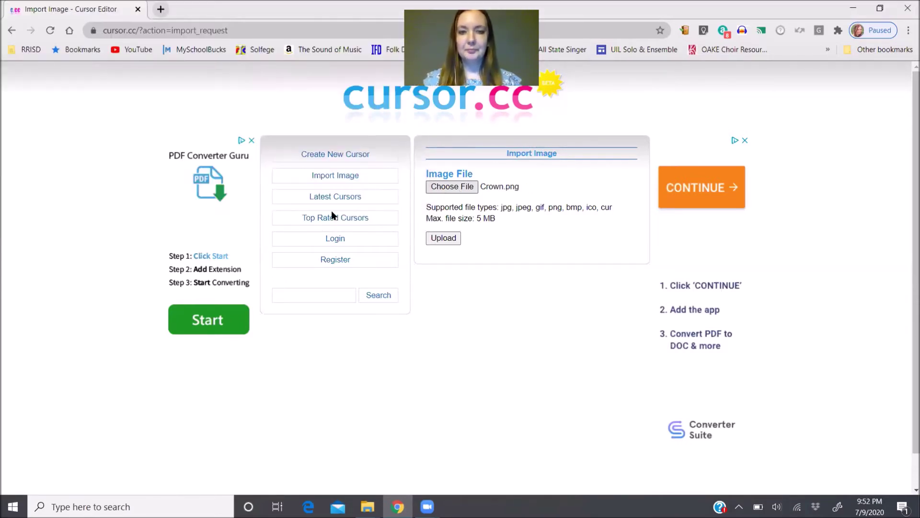
click(444, 238)
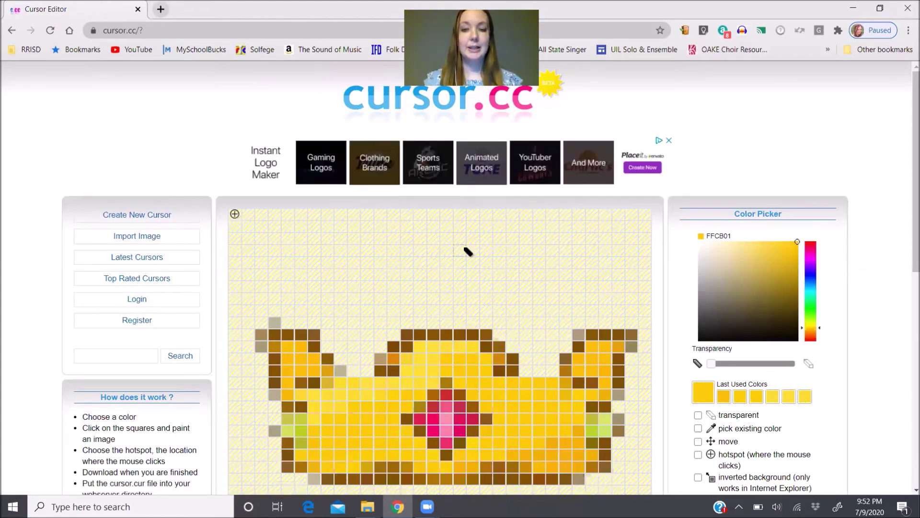
- Make the stray grey pixel above the crown's upper-left tip transparent
scroll(467, 251, down, 3)
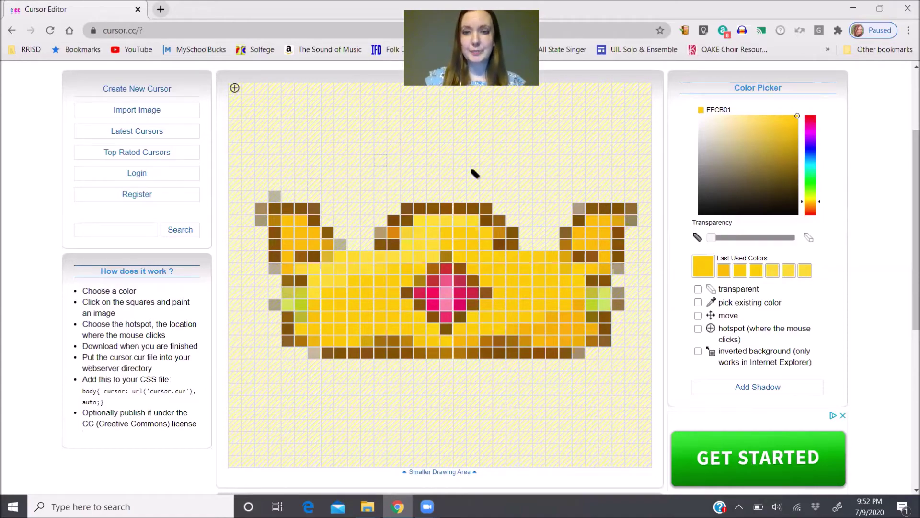
click(698, 290)
click(274, 196)
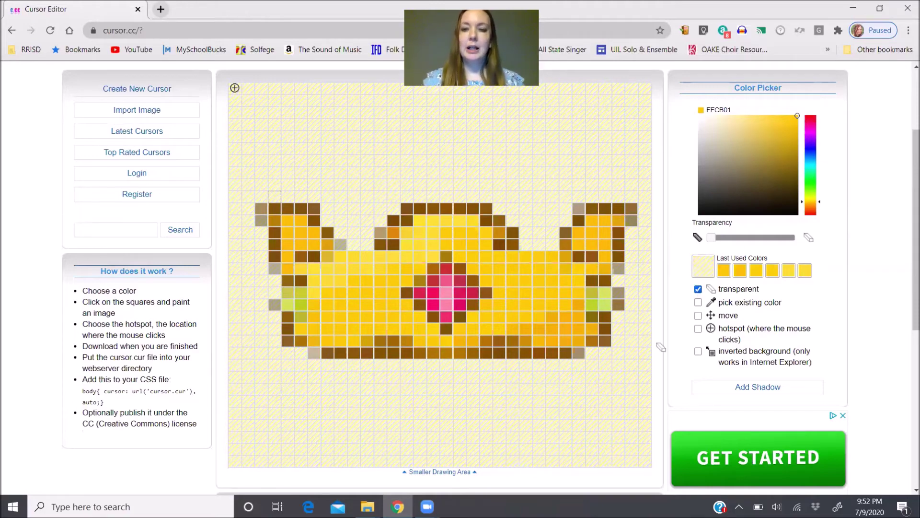
- Recolour the two outer pixels beside the crown's left green gem with the existing colours of their counterparts on the right edge
click(698, 303)
click(619, 293)
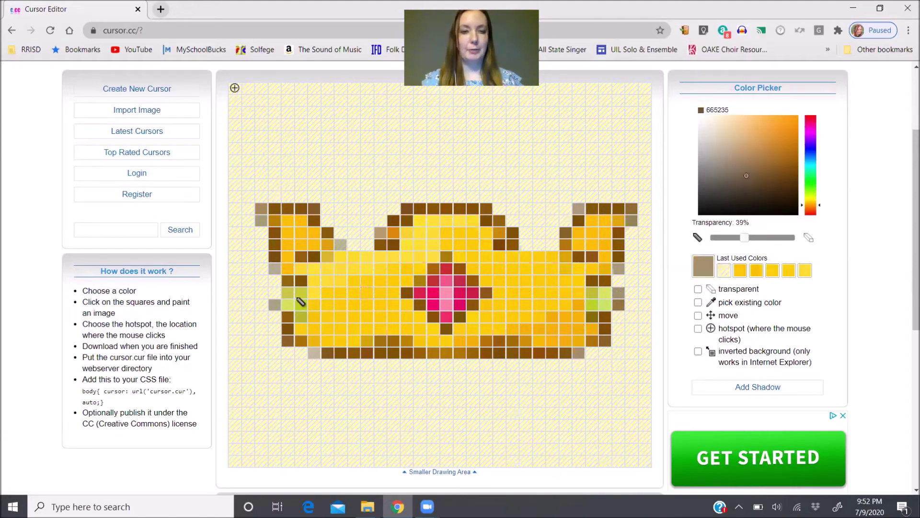
click(274, 293)
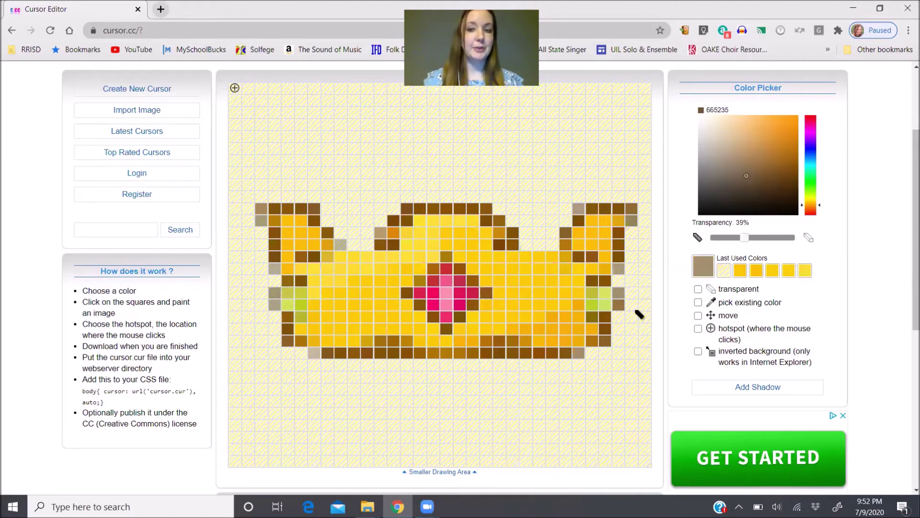
click(698, 303)
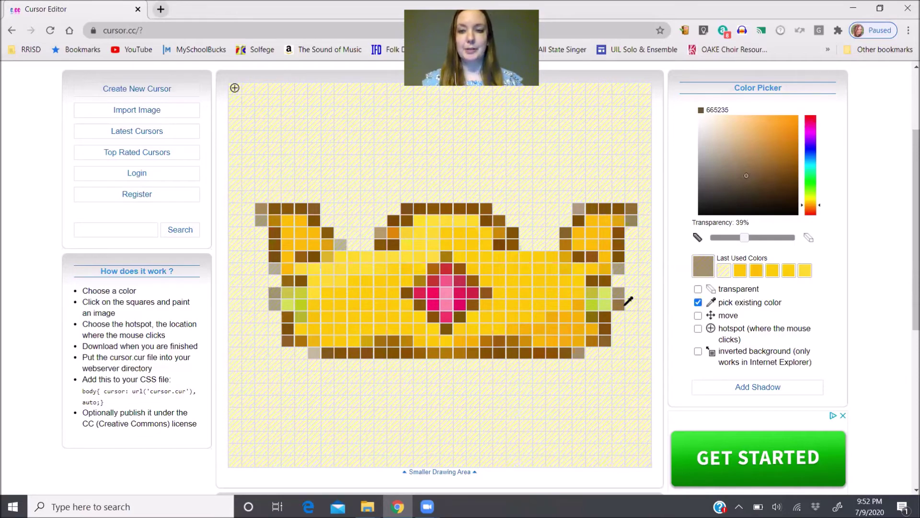
click(620, 305)
click(275, 305)
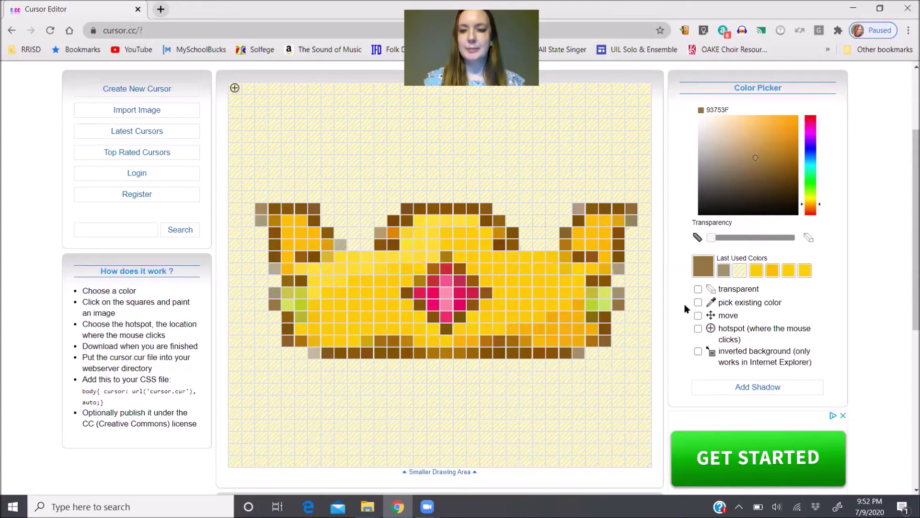
- Place the cursor's hotspot on the crown's upper-left corner pixel and add a shadow to the image
click(698, 329)
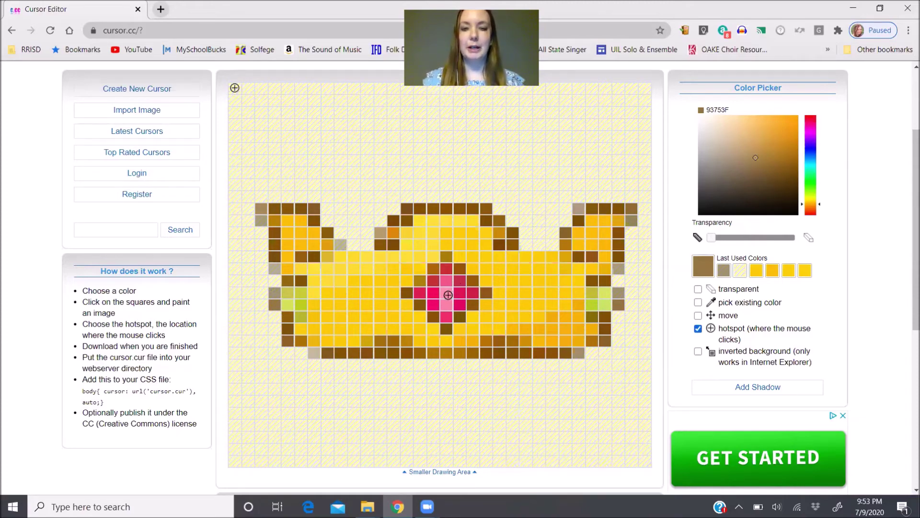
click(262, 208)
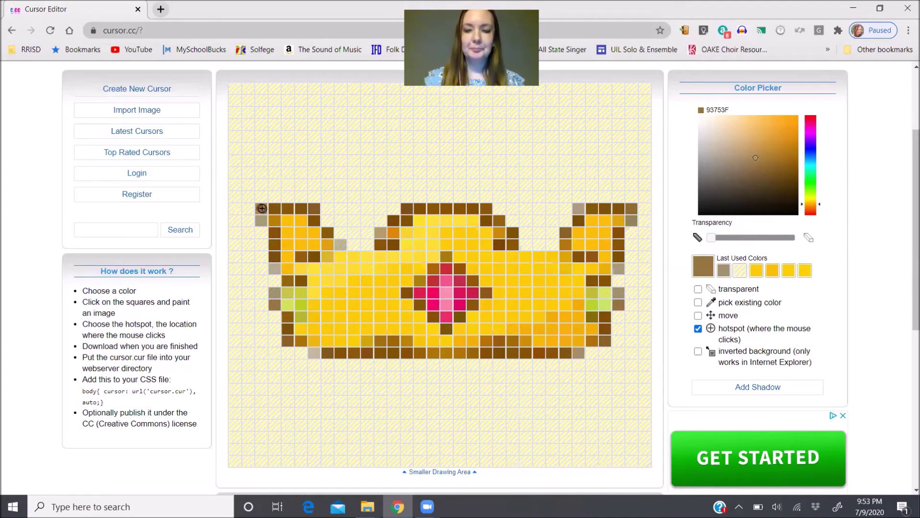
click(710, 392)
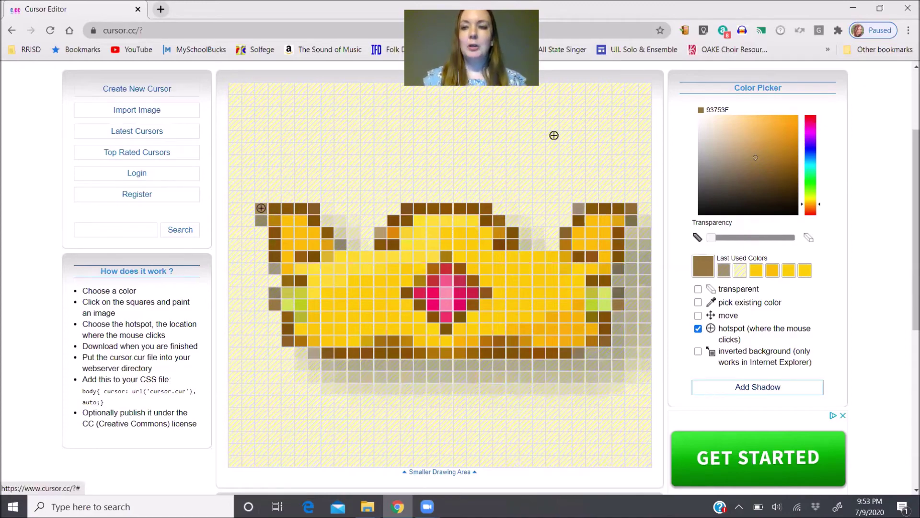
- Download the finished cursor and preview it with Example 2
drag(908, 141, 908, 278)
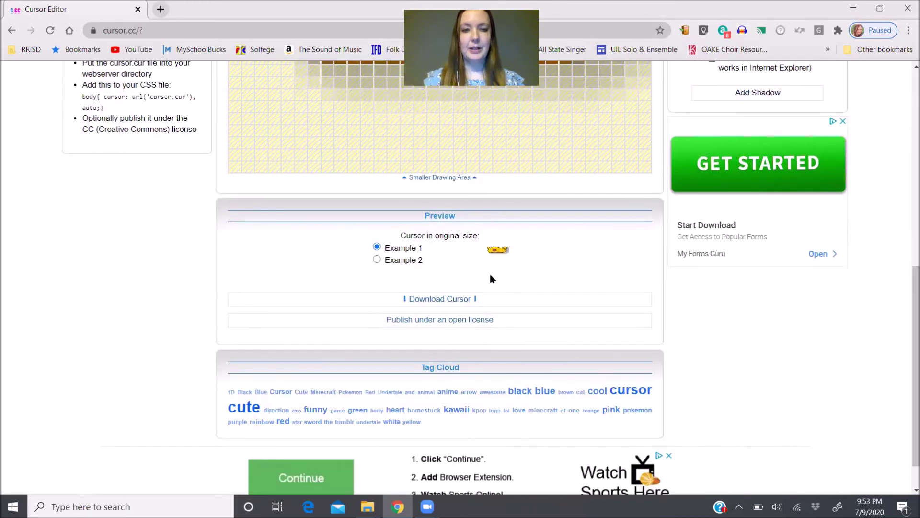
click(434, 302)
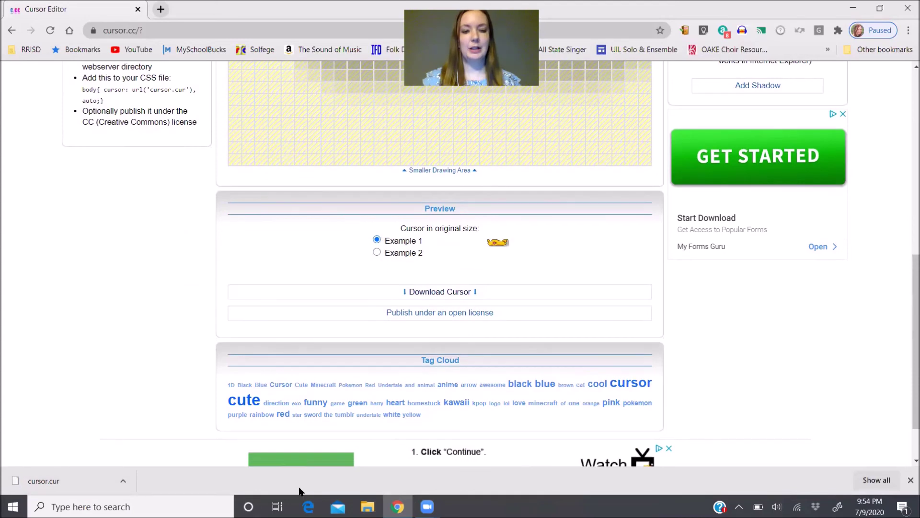
click(377, 252)
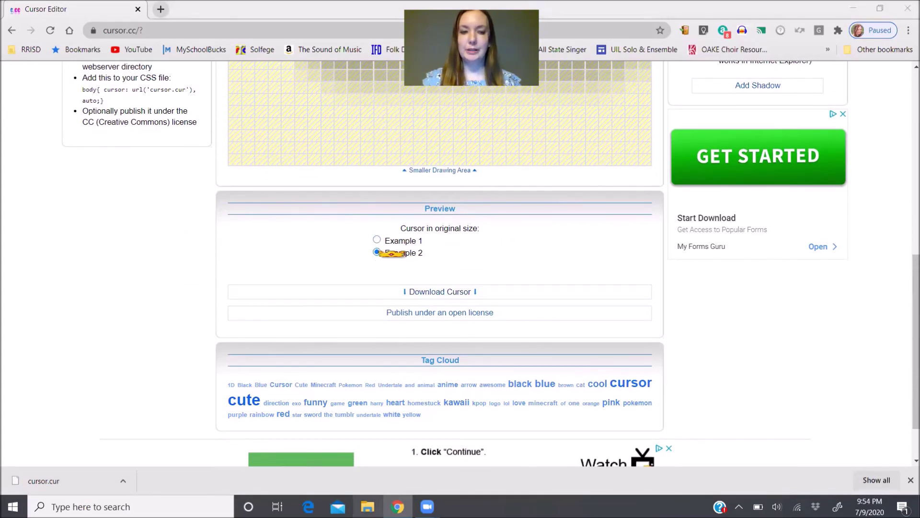
- In File Explorer, copy the downloaded cursor.cur into the Windows Cursors folder, granting administrator permission
key(super+e)
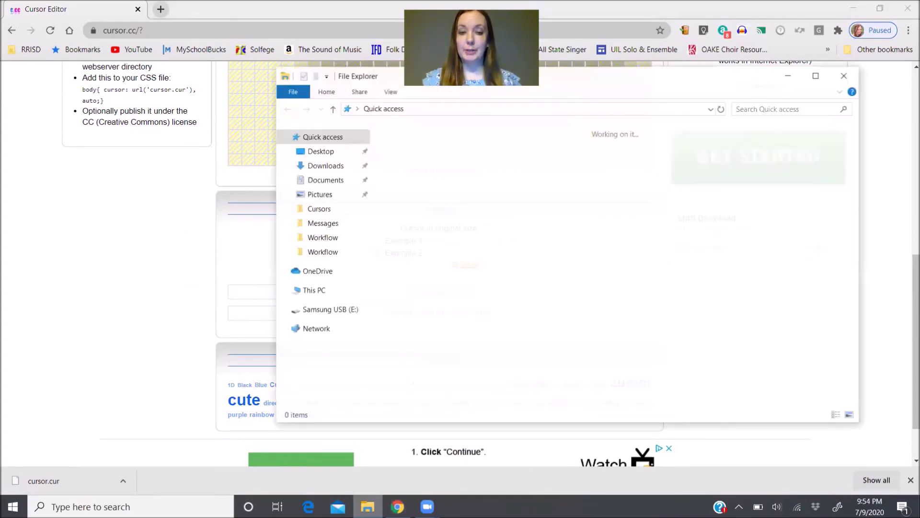
click(326, 212)
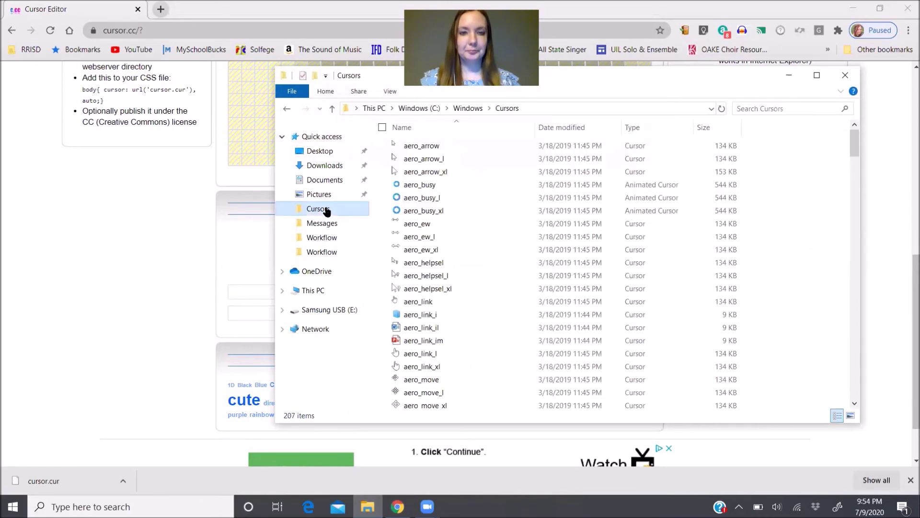
click(41, 481)
drag(41, 482, 456, 330)
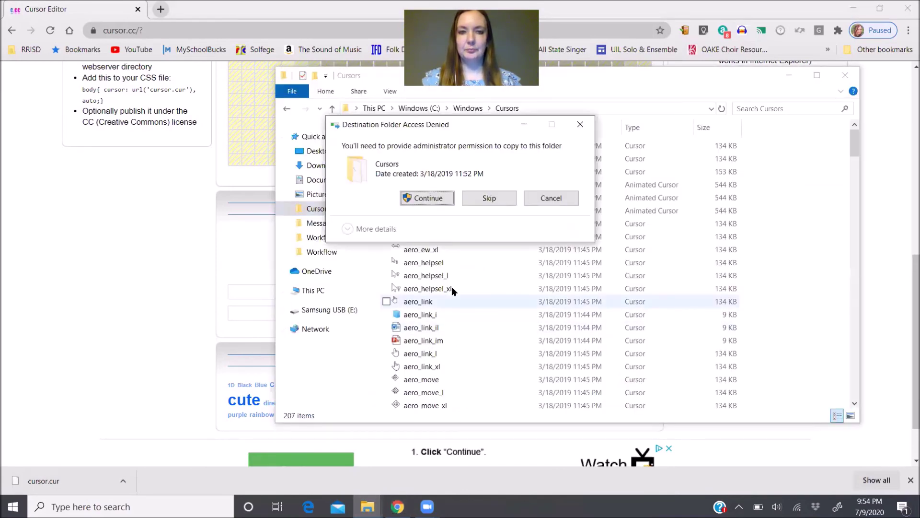
click(442, 197)
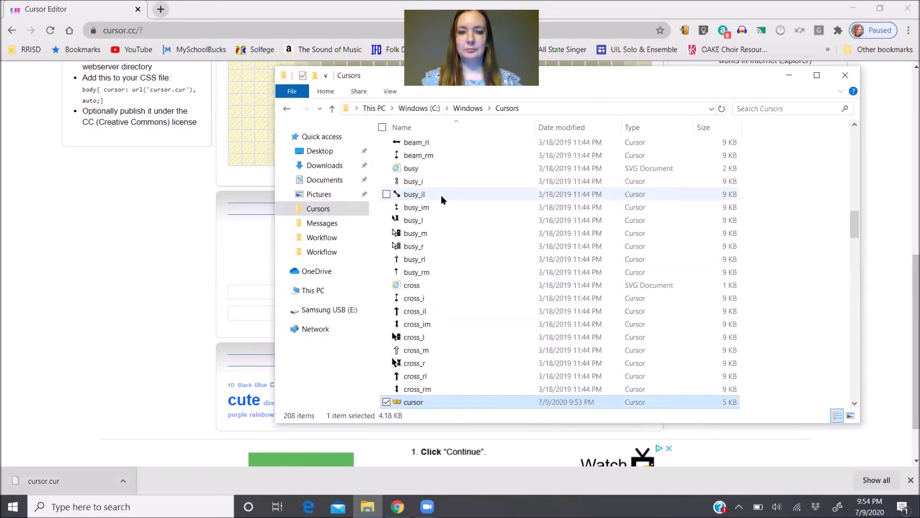
- Rename the copied cursor file as Crown
click(415, 402)
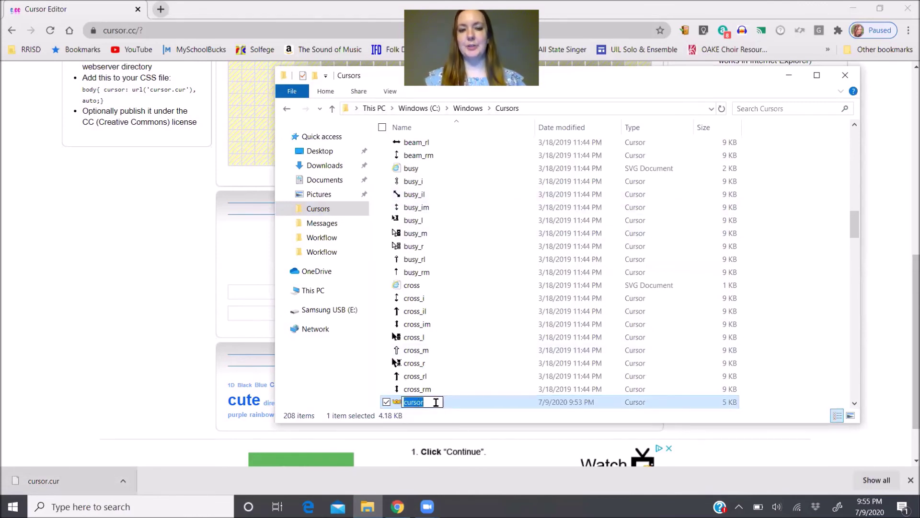
text(Cr)
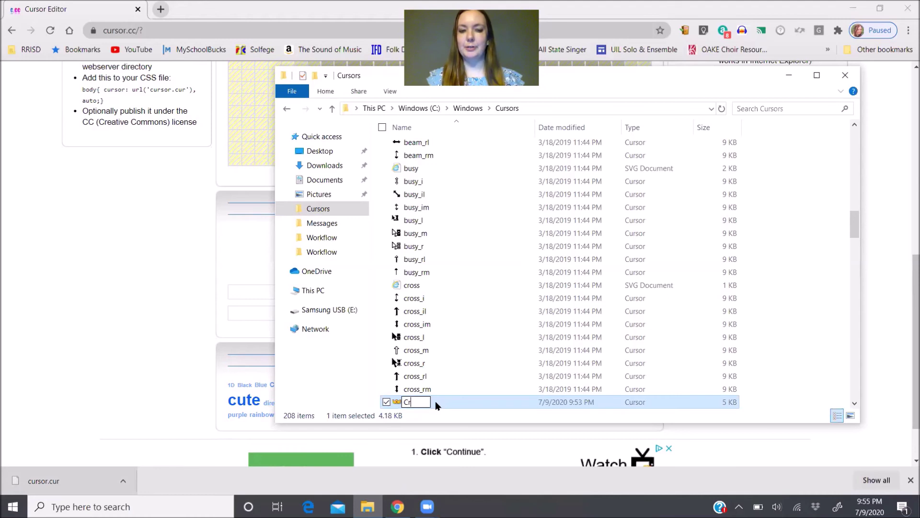
text(own)
key(Return)
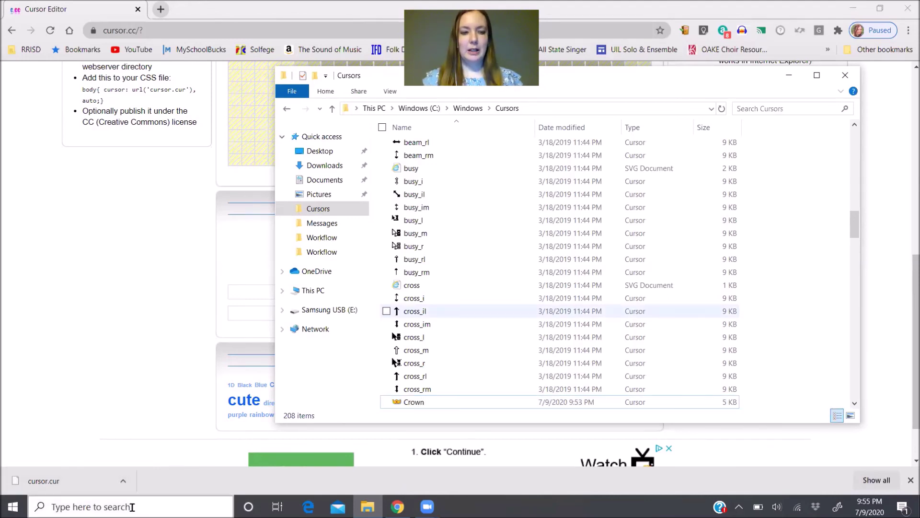
- Search Windows for mouse and open the pointer settings in Mouse Properties
click(132, 506)
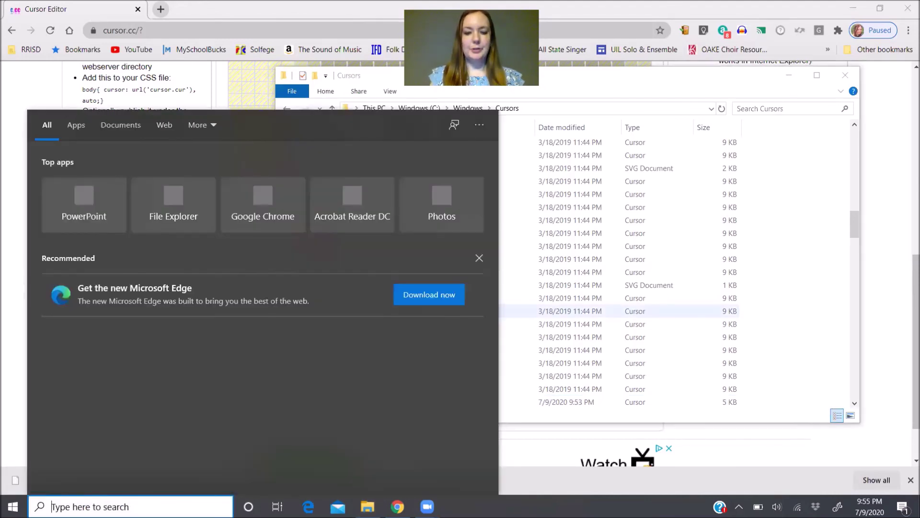
text(mouse)
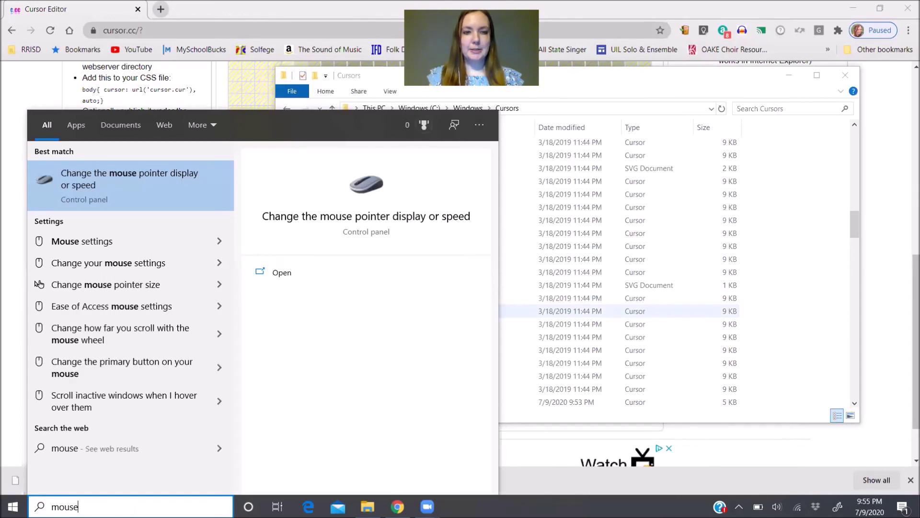
key(Escape)
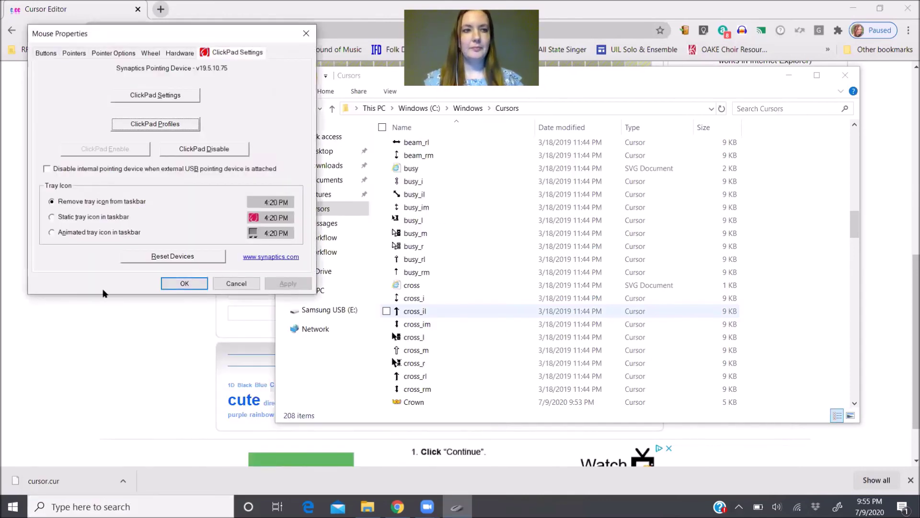
click(74, 53)
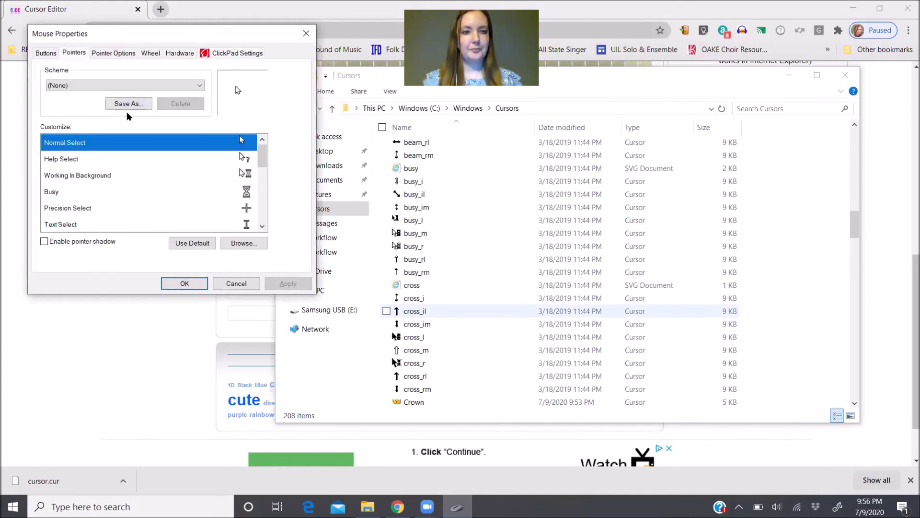
- Assign Crown.cur from the Cursors folder as the Normal Select pointer
click(238, 243)
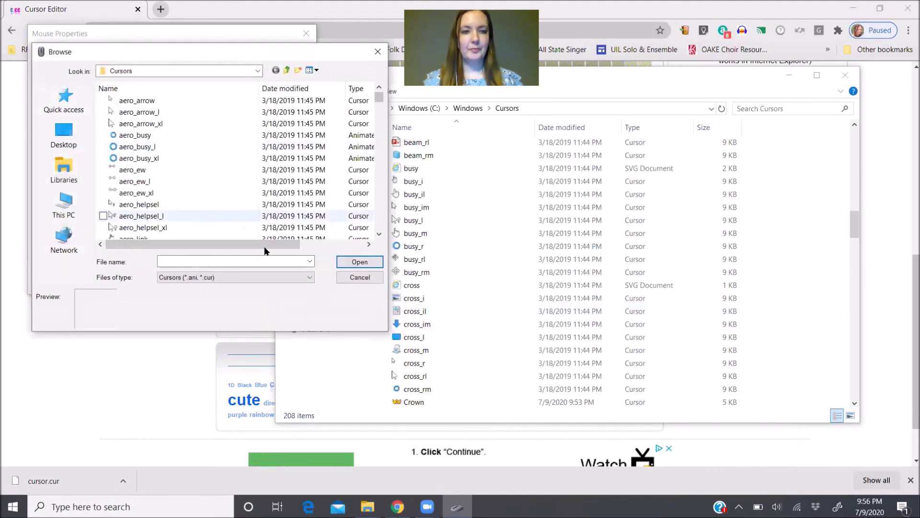
click(255, 261)
text(Crow)
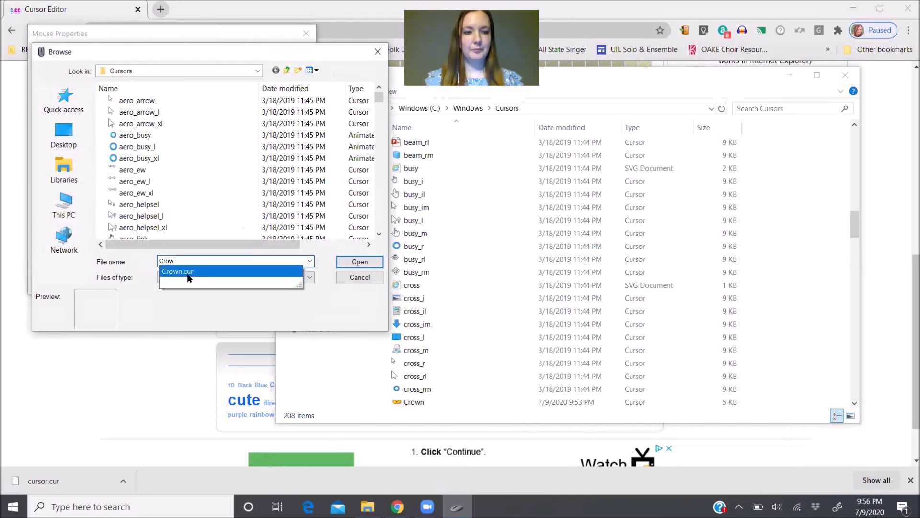
click(187, 272)
click(341, 263)
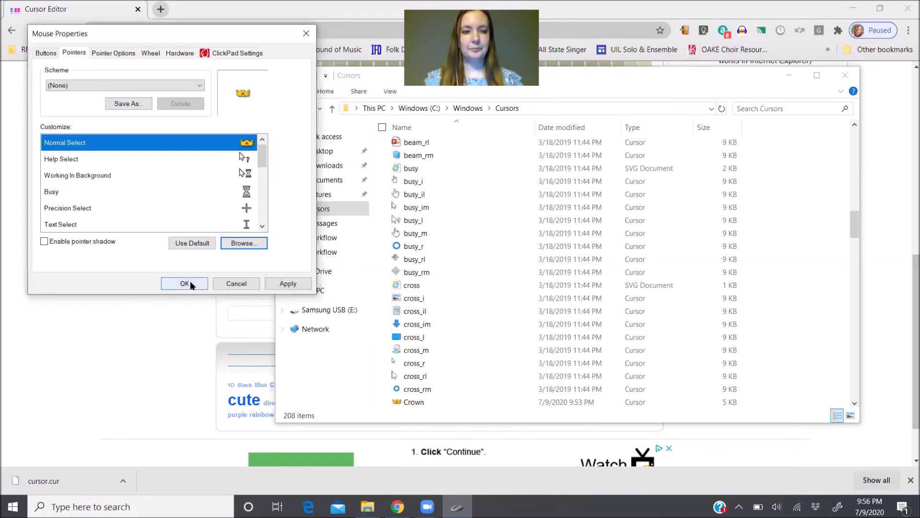